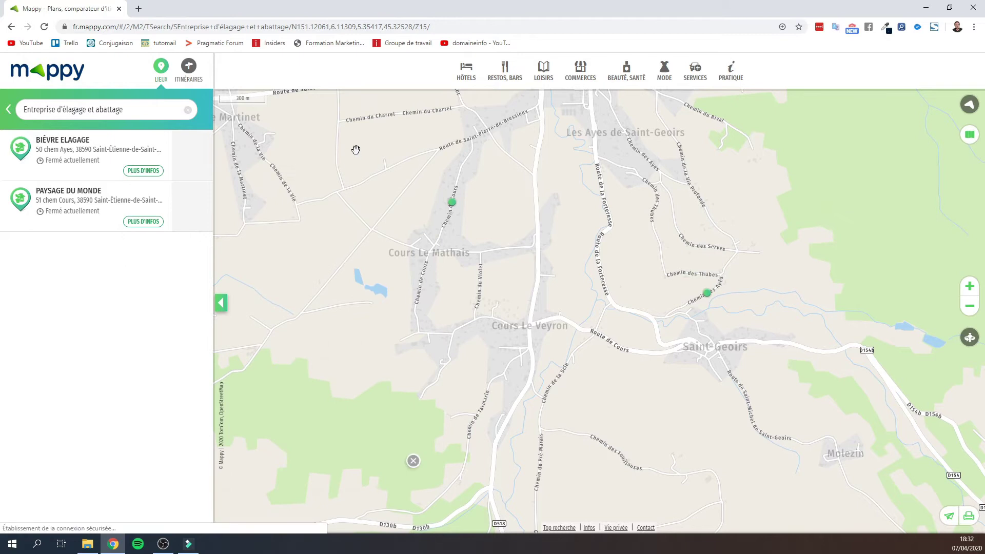
- Look at the Bièvre Elagage listing on Mappy and at the PagesJaunes list of tree-pruning companies found through Google
click(205, 151)
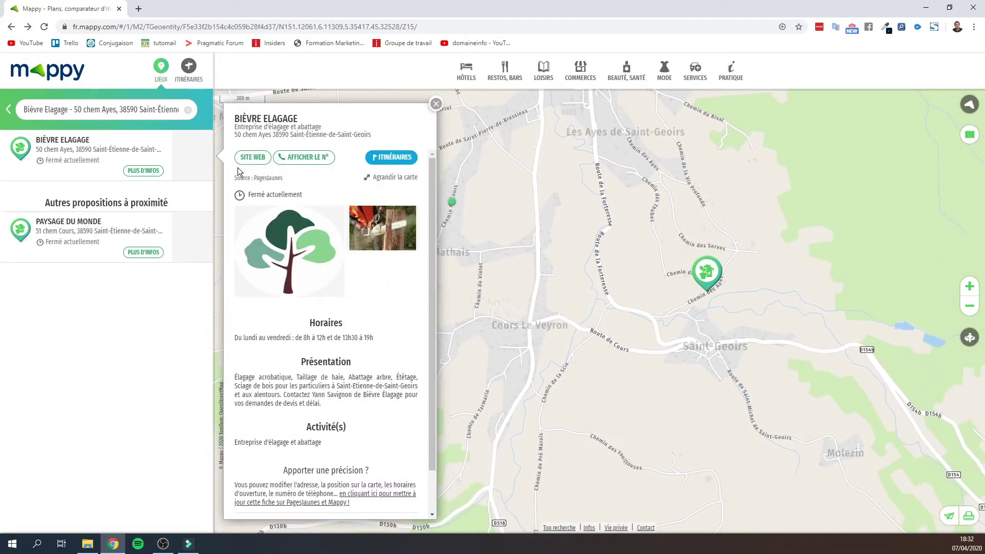
key(alt+Left)
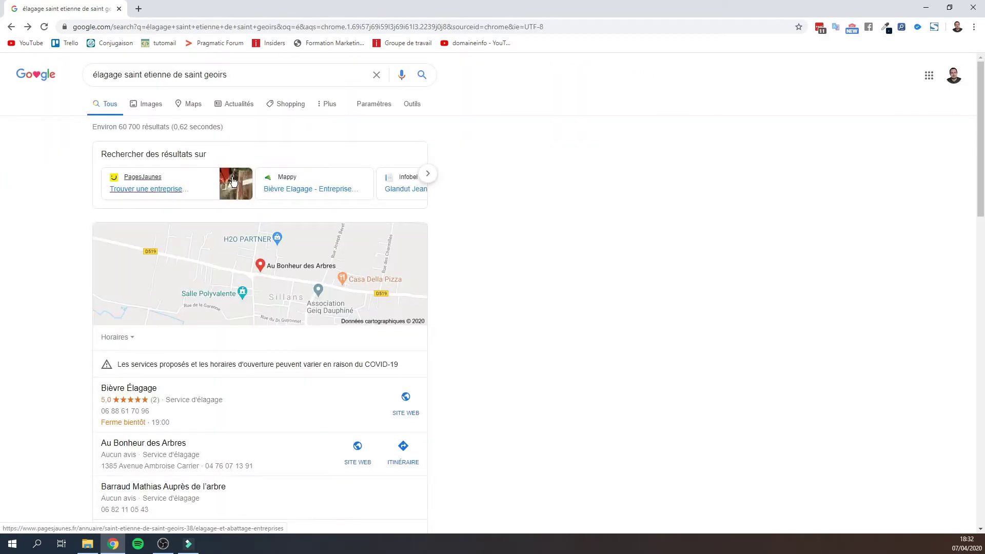
click(158, 193)
scroll(306, 222, down, 2)
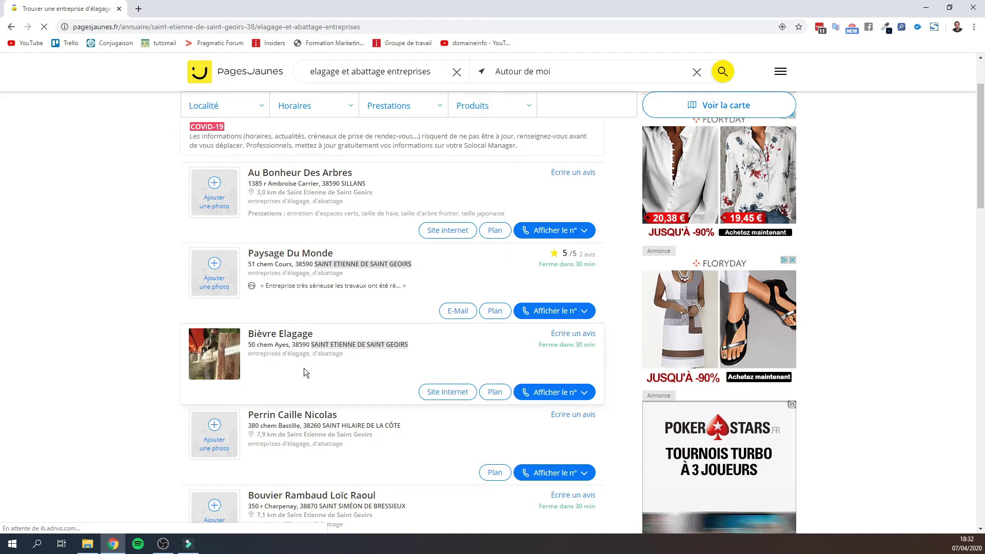
key(alt+Left)
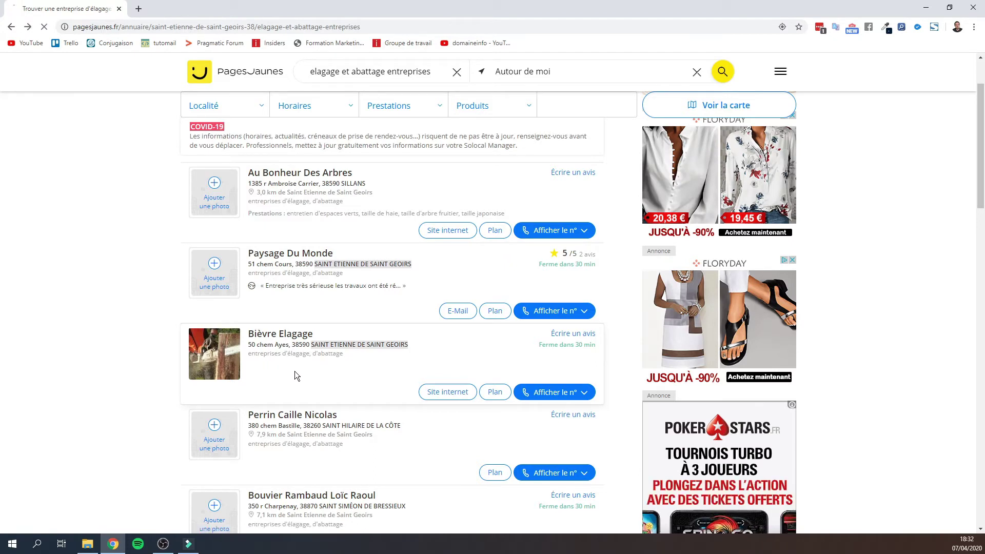
- View the Bièvre Elagage page on PagesJaunes from the Google results and return to the results
scroll(182, 342, down, 4)
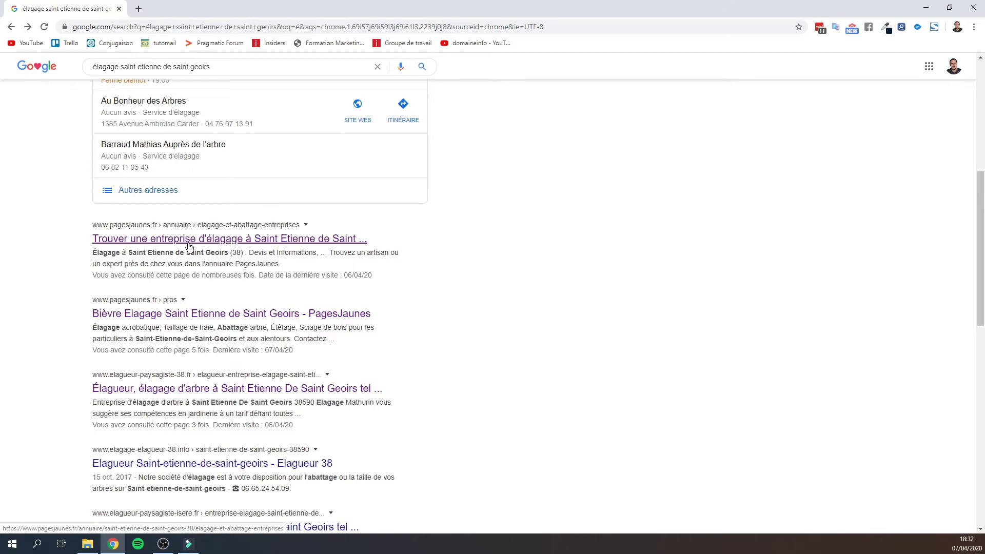
scroll(197, 243, down, 2)
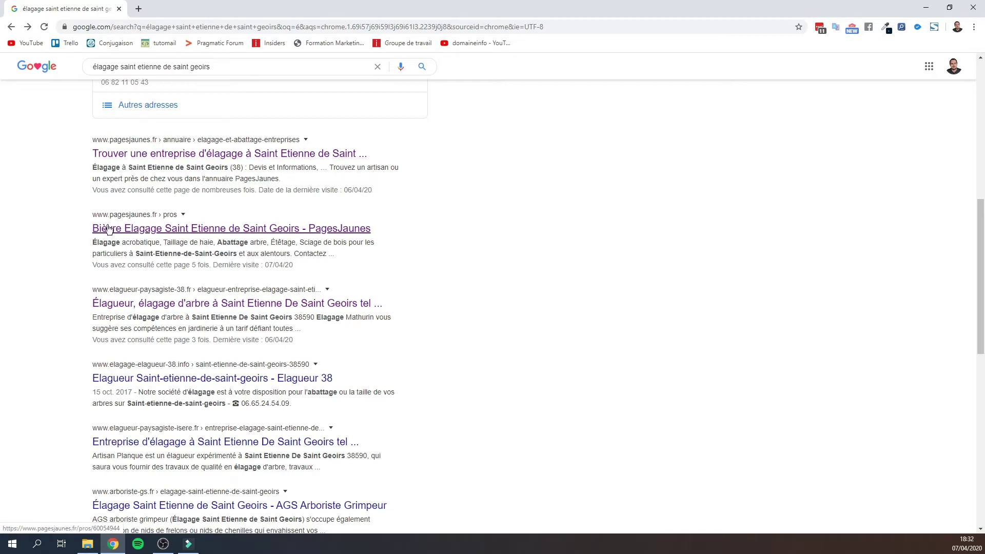
click(237, 230)
scroll(282, 229, down, 5)
scroll(281, 230, up, 5)
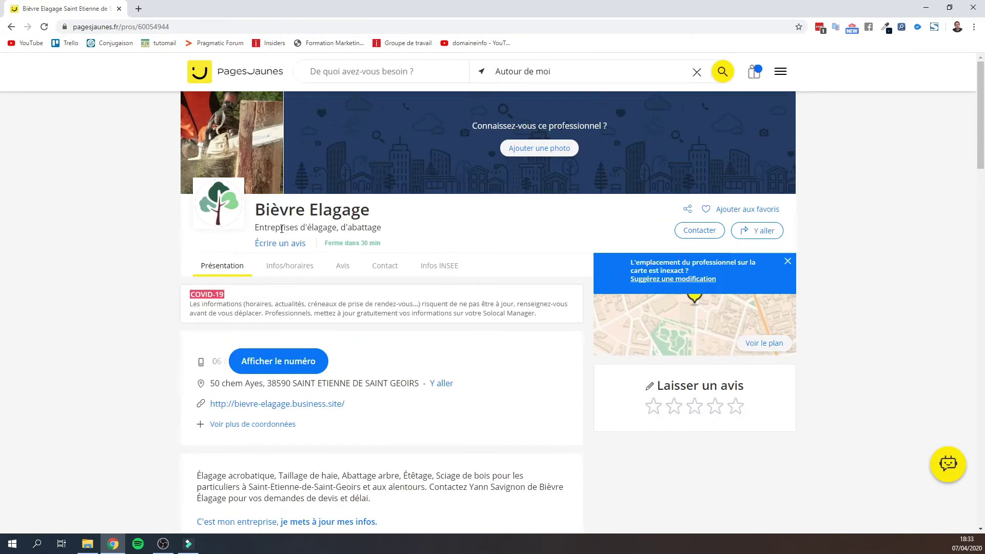
key(alt+Left)
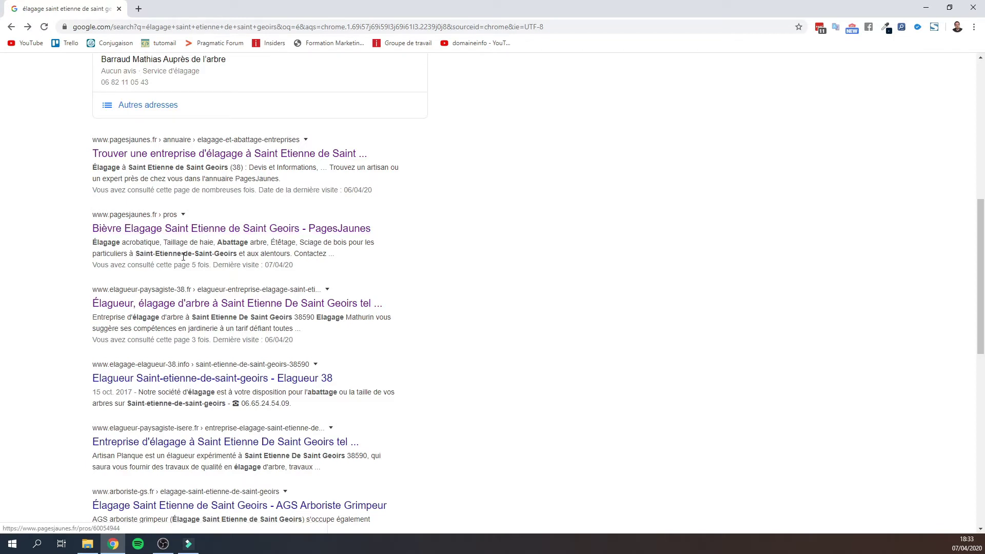
- Reopen the Bièvre Elagage page on PagesJaunes and examine its contact details, description, services and opening hours
scroll(169, 244, down, 2)
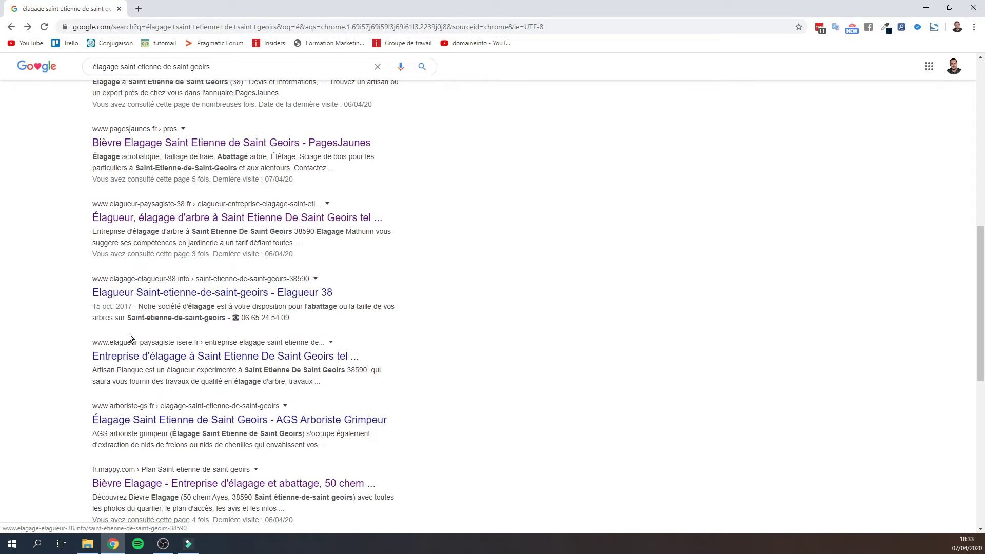
scroll(128, 349, up, 3)
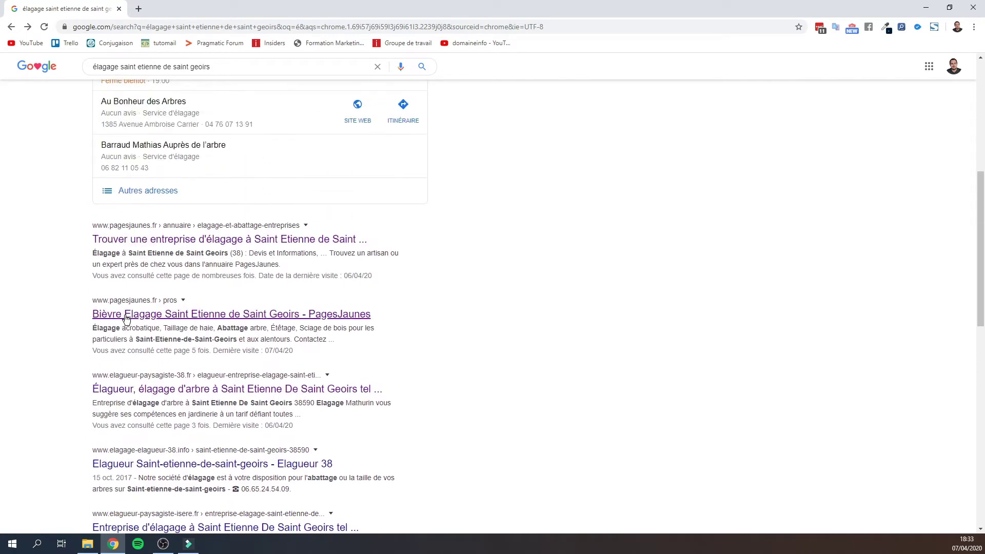
click(131, 315)
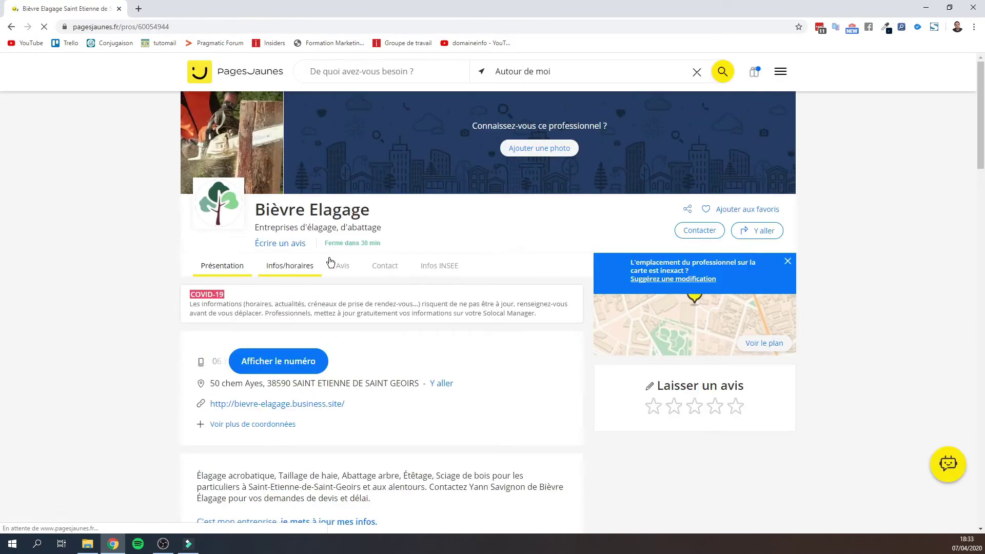
scroll(376, 240, down, 2)
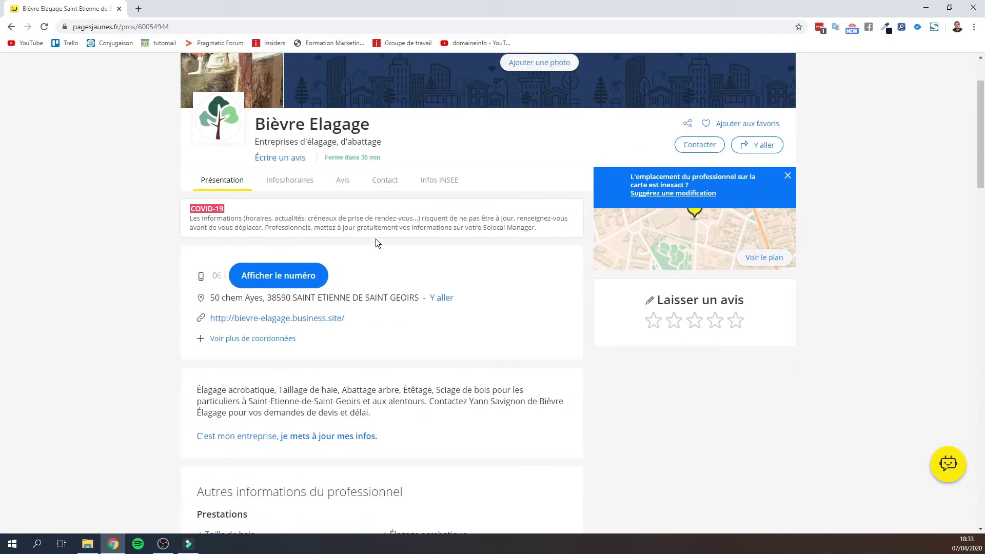
scroll(378, 136, up, 2)
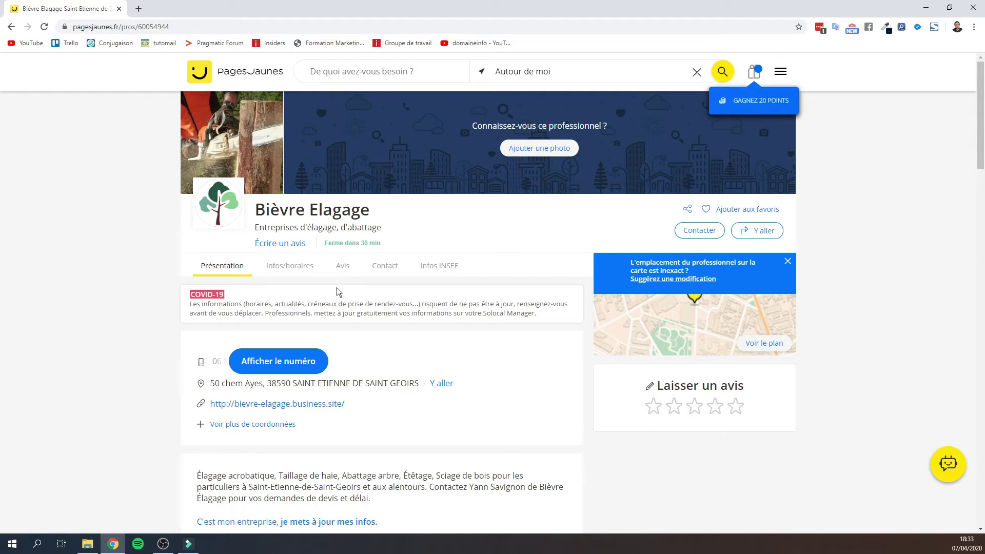
scroll(337, 287, down, 2)
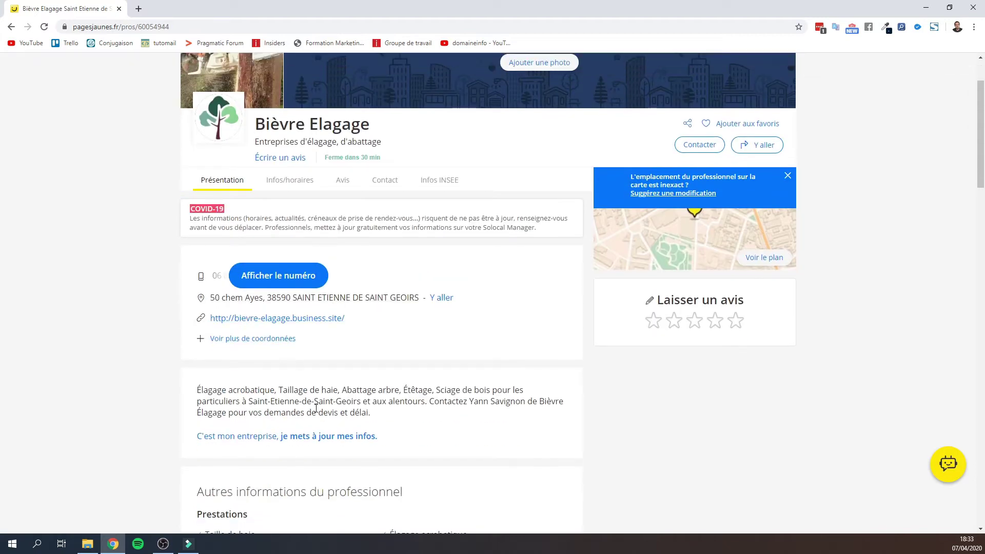
scroll(307, 332, down, 2)
scroll(285, 339, down, 8)
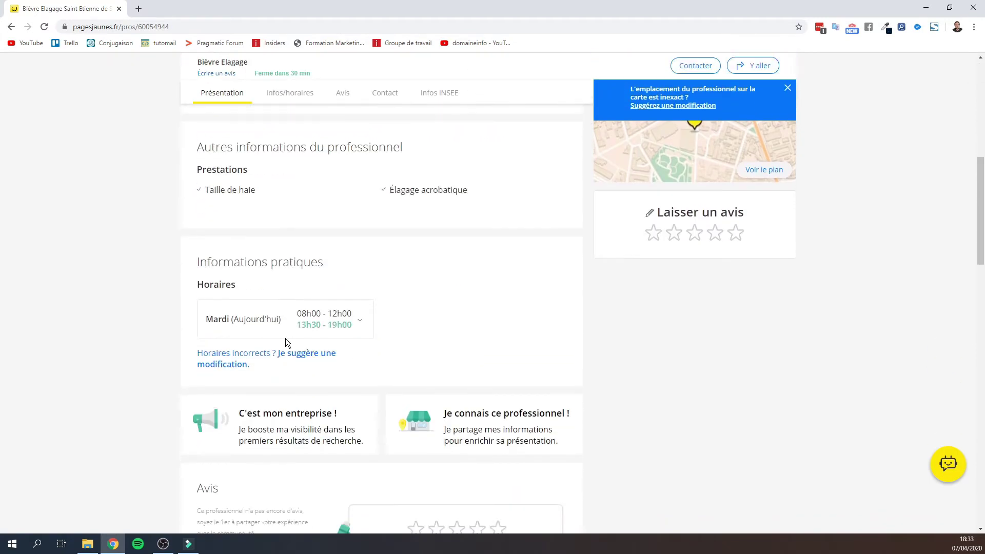
scroll(241, 250, down, 2)
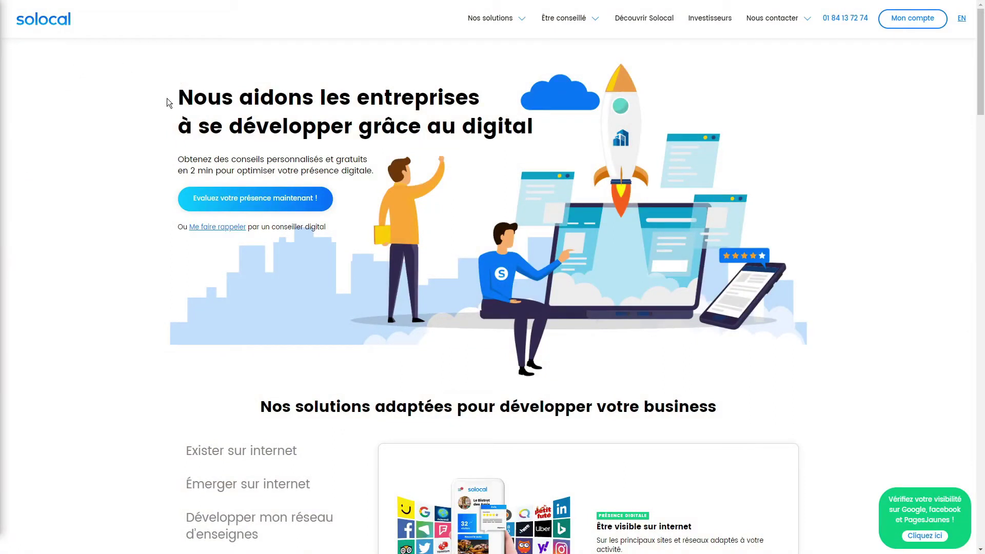
- On the Solocal website, review the main headline and the solution categories from Exister sur internet to Piloter ma visibilité digitale
drag(178, 97, 534, 138)
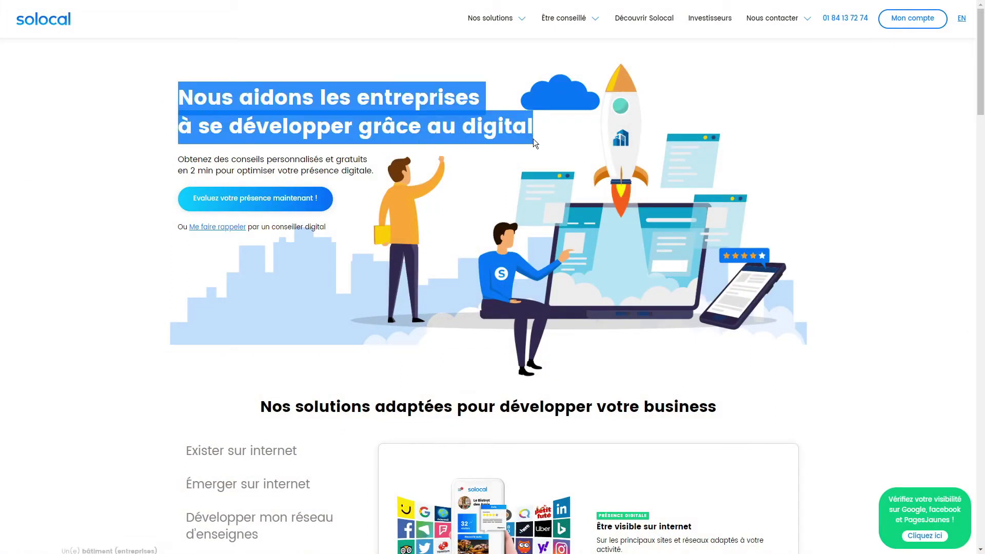
click(115, 178)
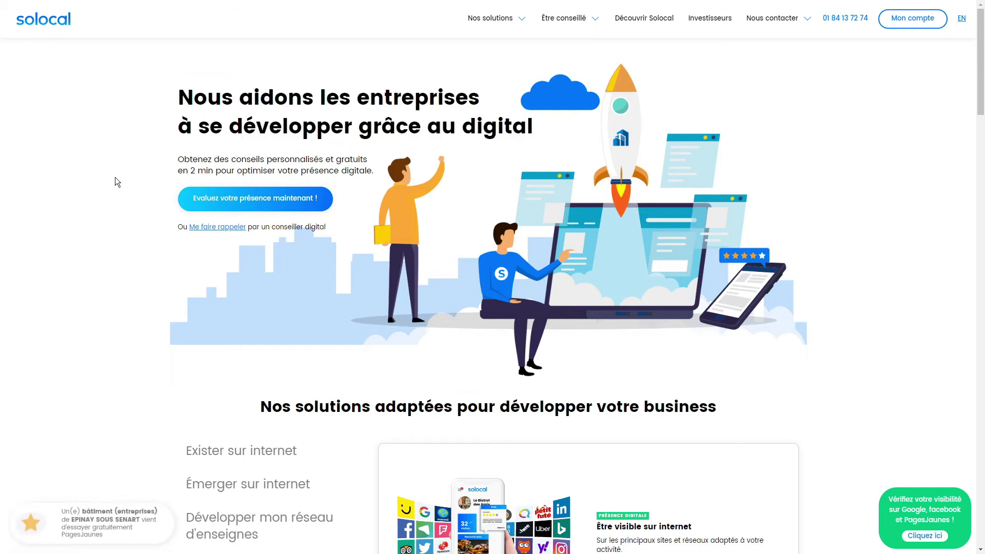
scroll(122, 185, down, 6)
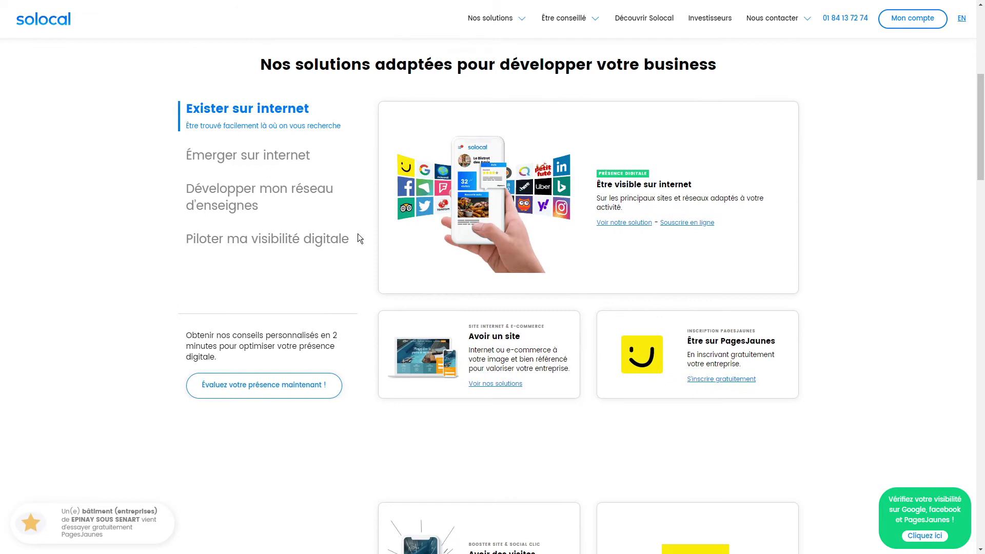
click(241, 158)
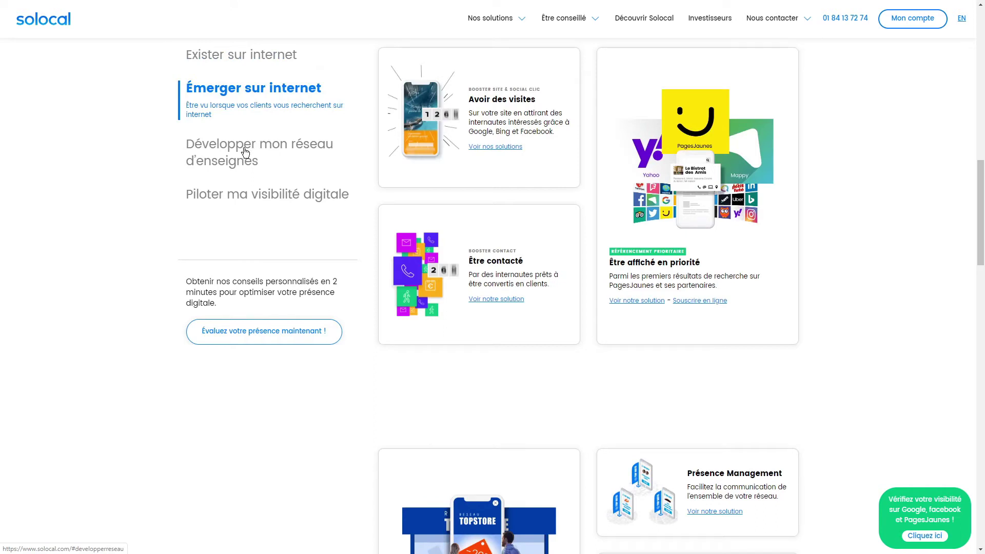
click(244, 153)
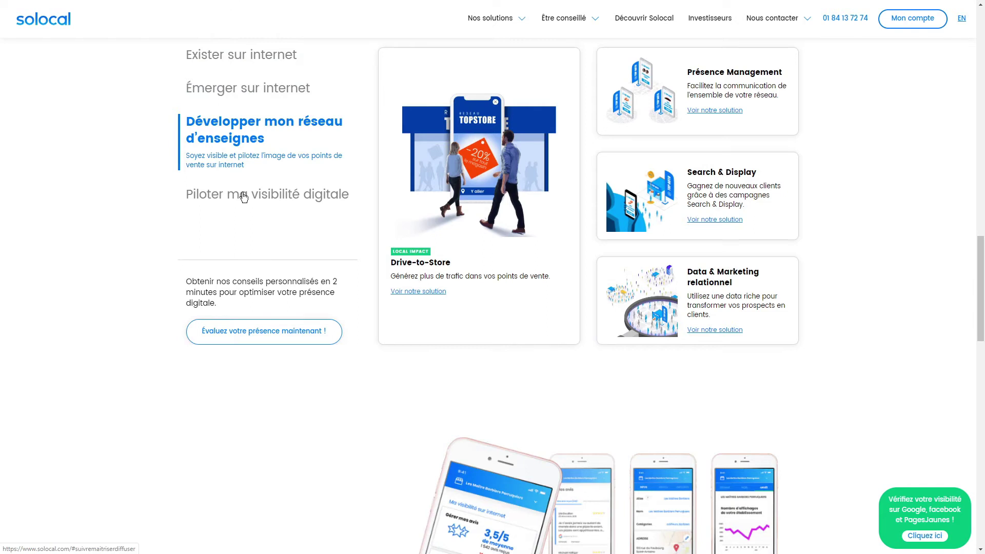
click(244, 198)
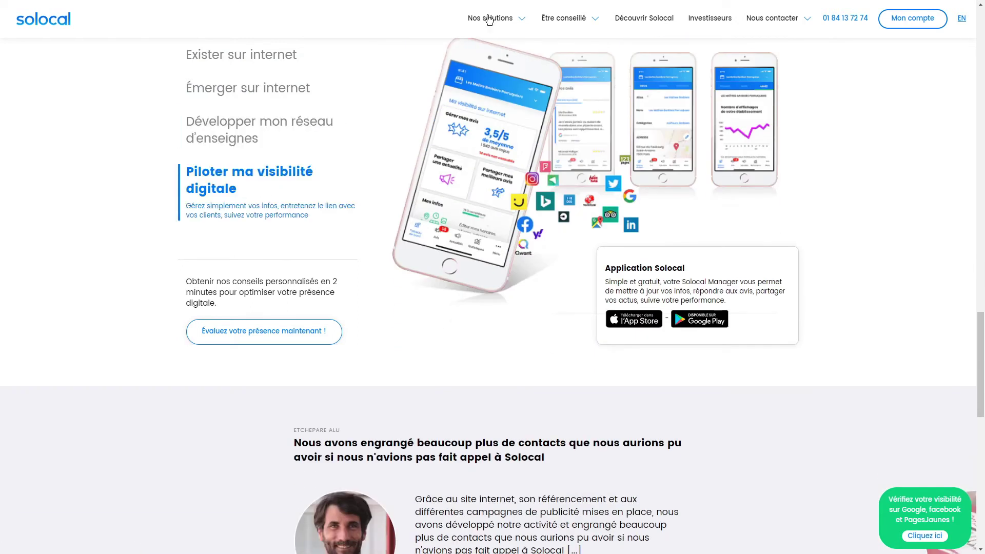
- Open the Inscription PagesJaunes page from Solocal's solutions
click(489, 20)
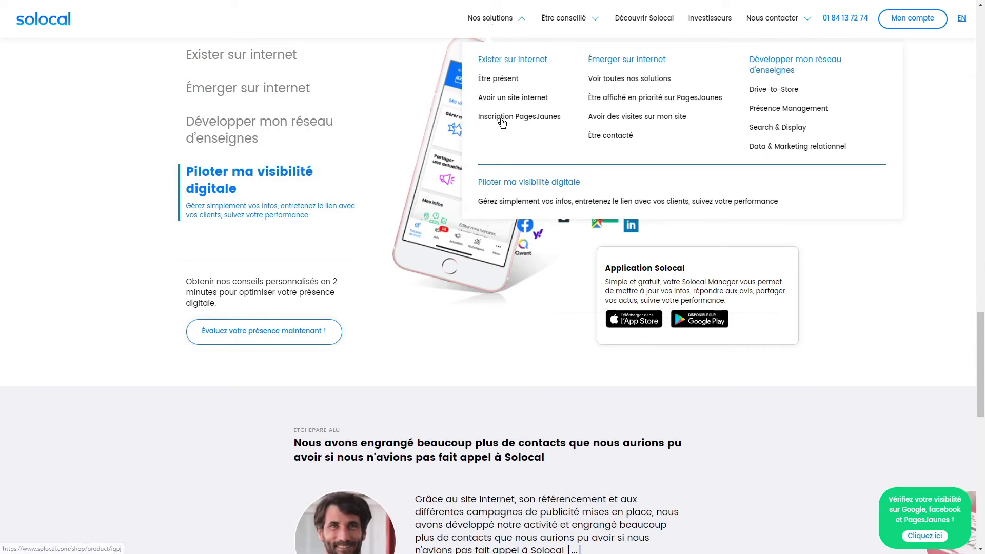
click(525, 124)
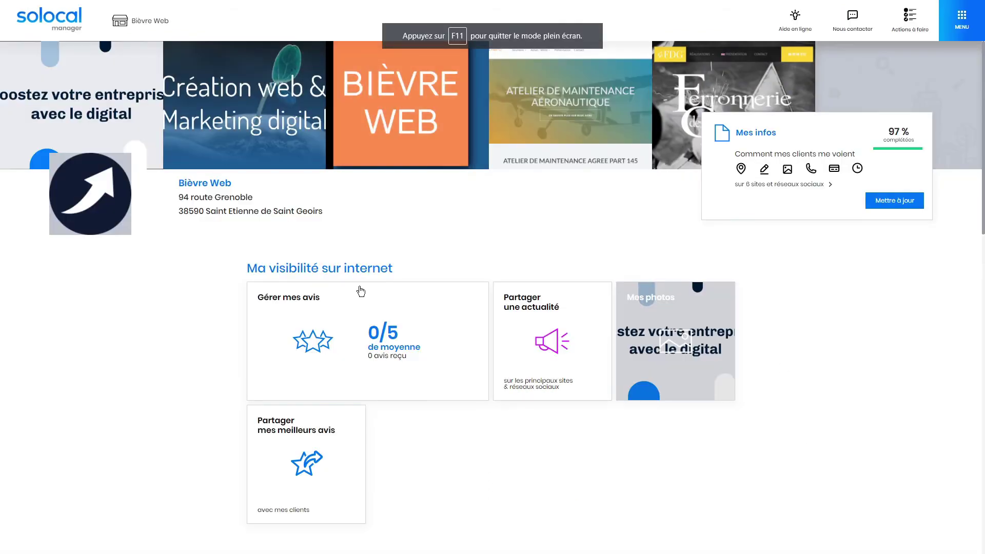
- Look over the Bièvre Web dashboard in Solocal Manager and open the business information for updating
scroll(359, 291, down, 10)
scroll(349, 288, up, 10)
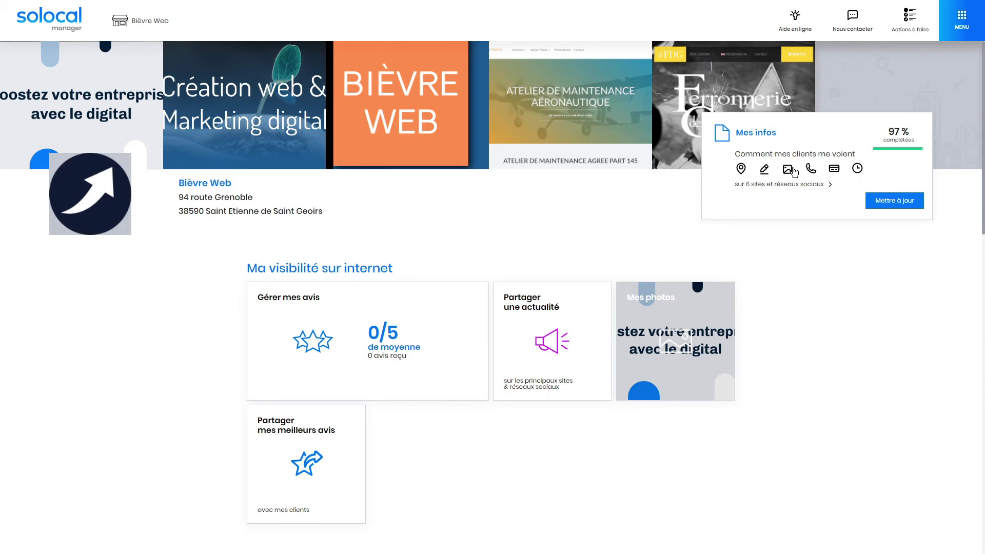
click(911, 204)
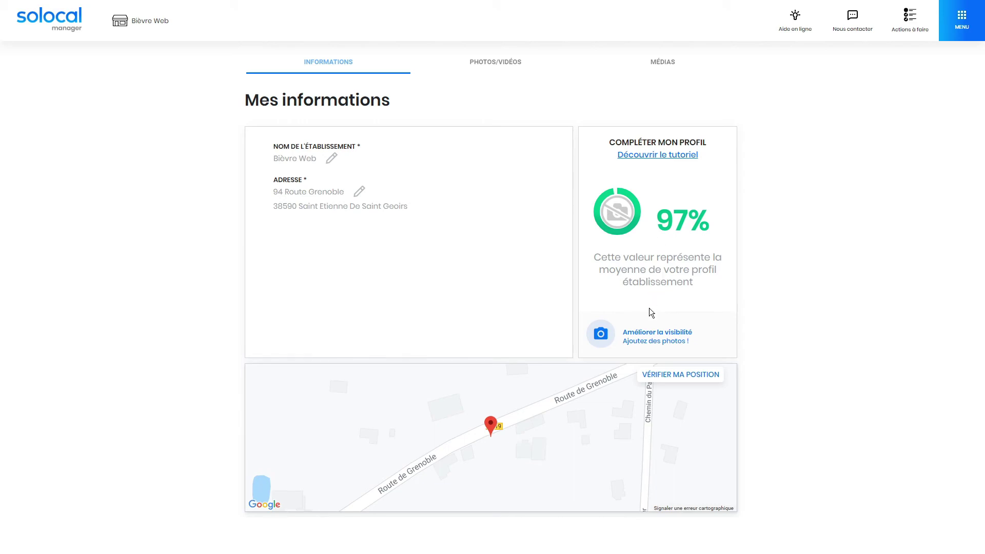
- View the dialog for adding images to the business profile and close it without uploading any
click(643, 339)
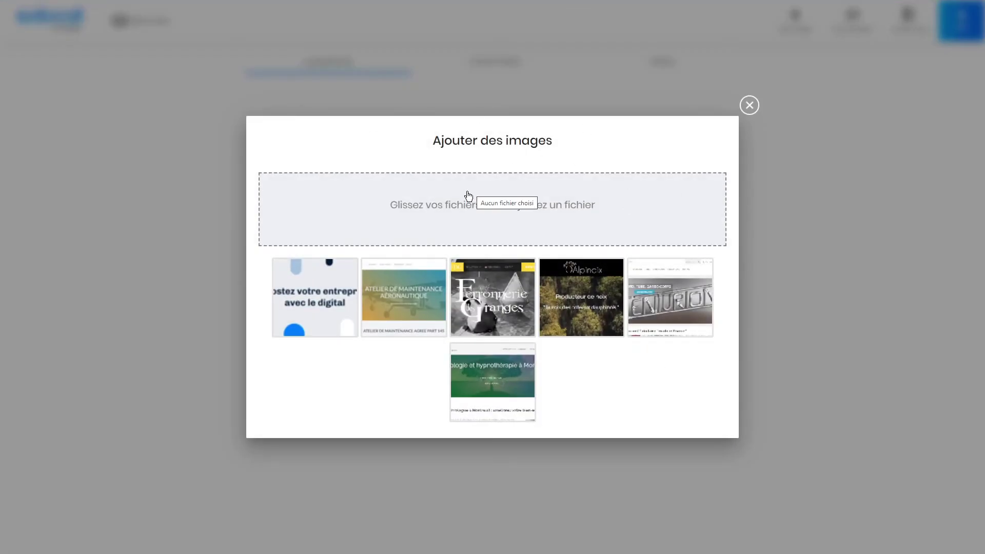
click(749, 105)
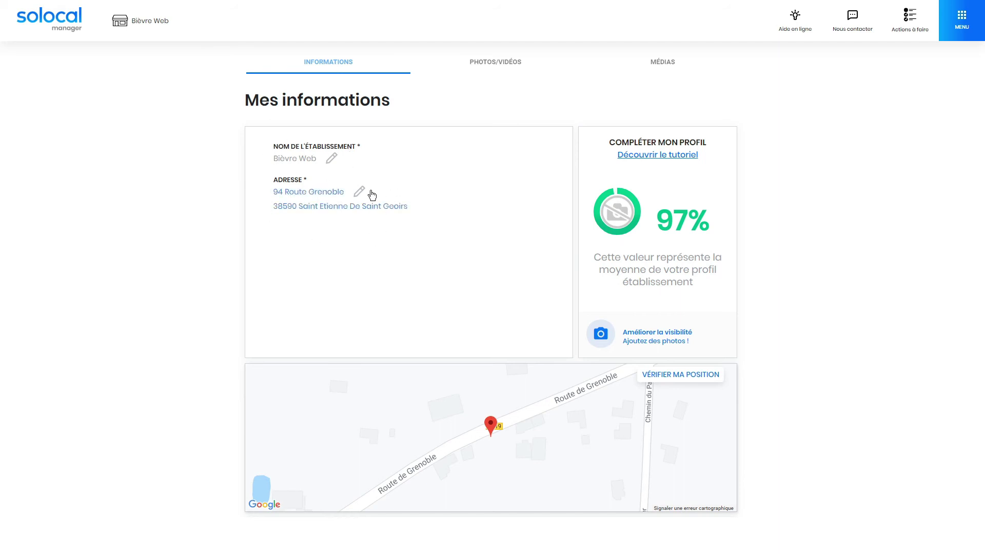
- Examine the Bièvre Web profile's activities, description, opening hours, contact details, payment methods, services and products
scroll(379, 198, down, 8)
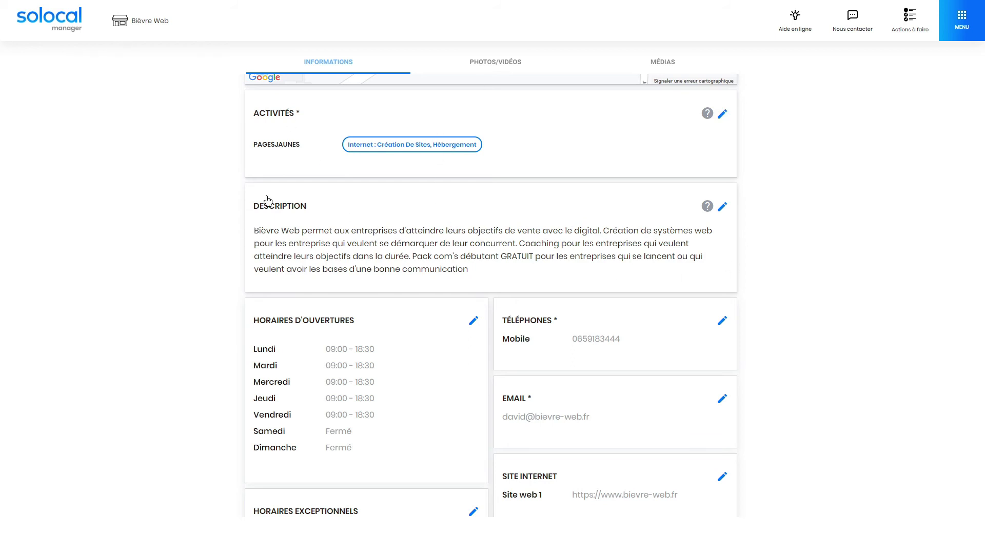
scroll(254, 202, down, 3)
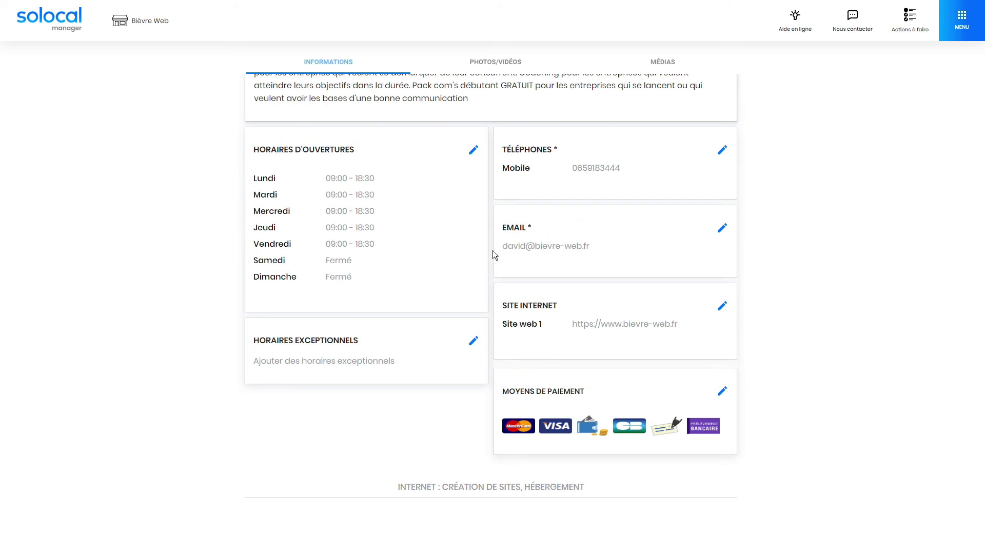
scroll(667, 272, down, 2)
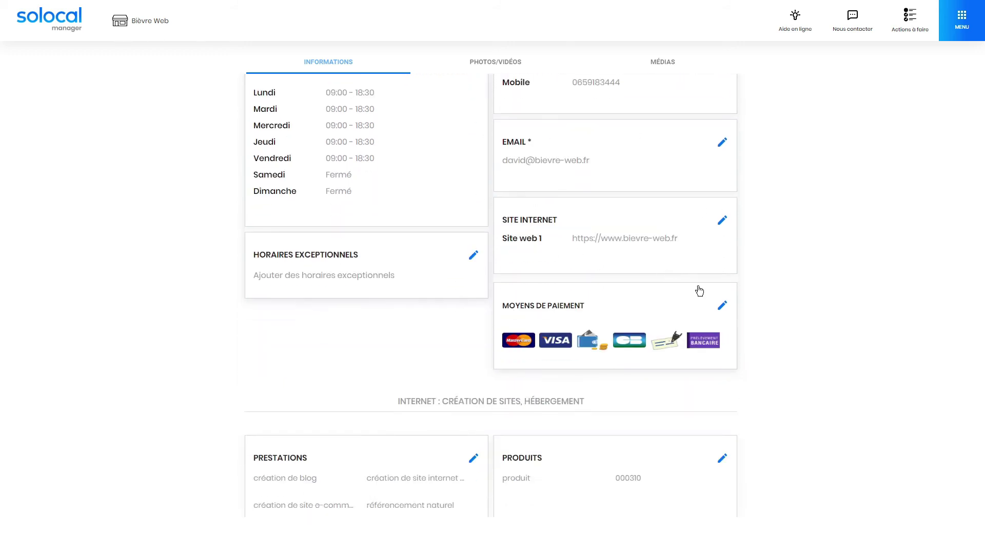
scroll(564, 251, down, 3)
scroll(552, 251, down, 3)
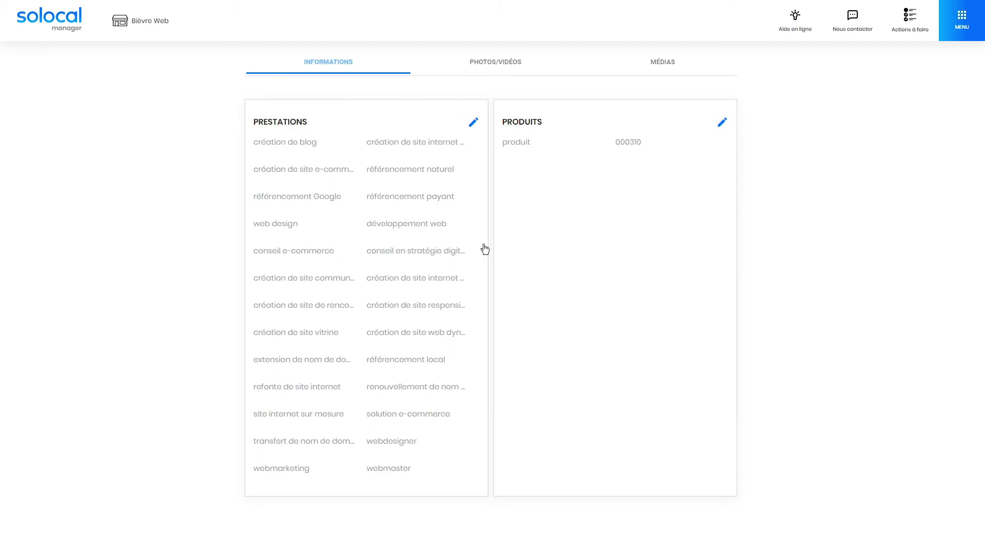
scroll(560, 433, up, 7)
scroll(560, 436, up, 2)
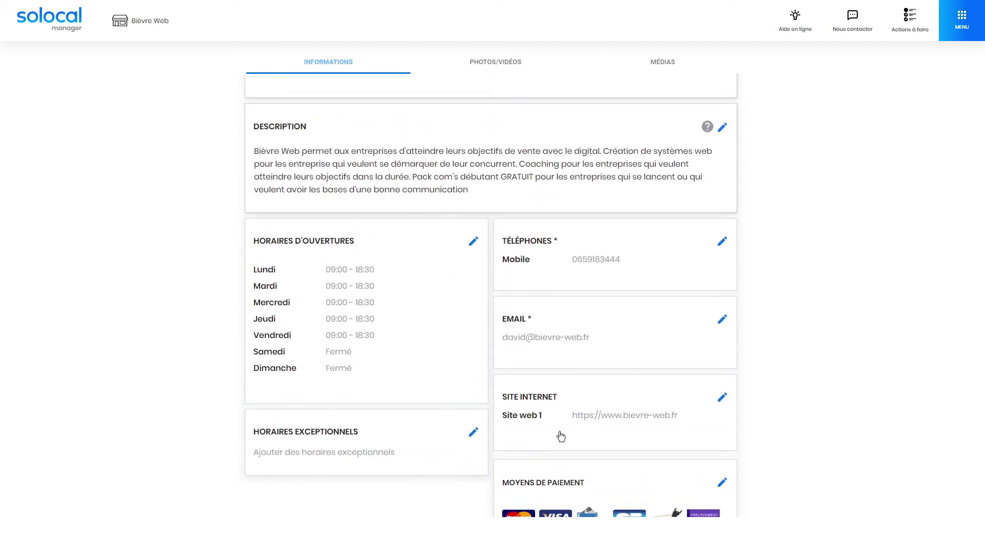
scroll(560, 436, down, 5)
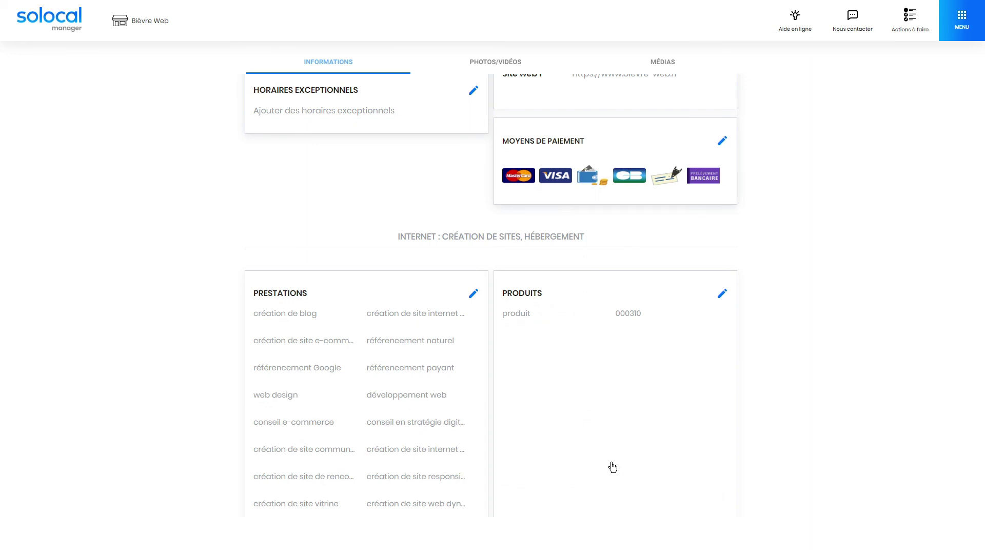
scroll(610, 464, up, 15)
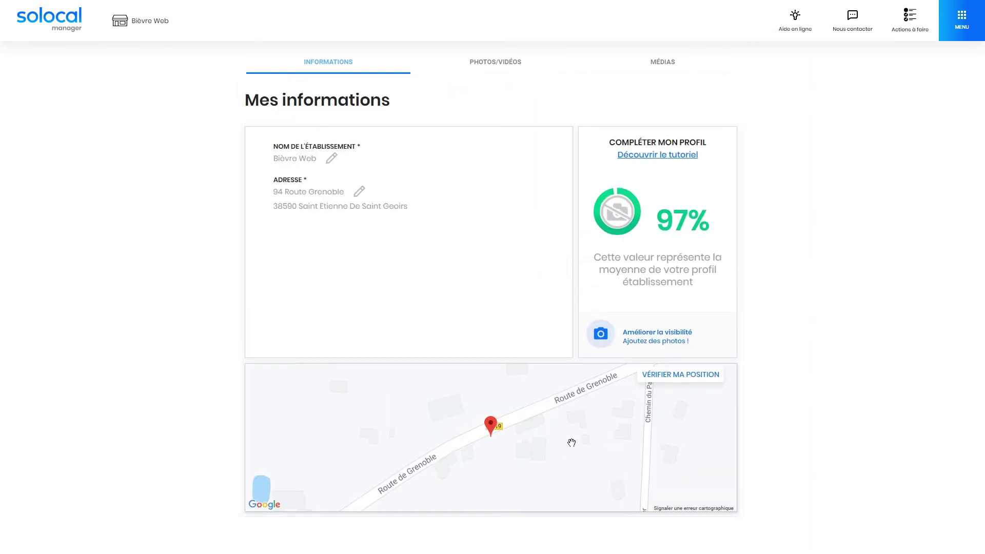